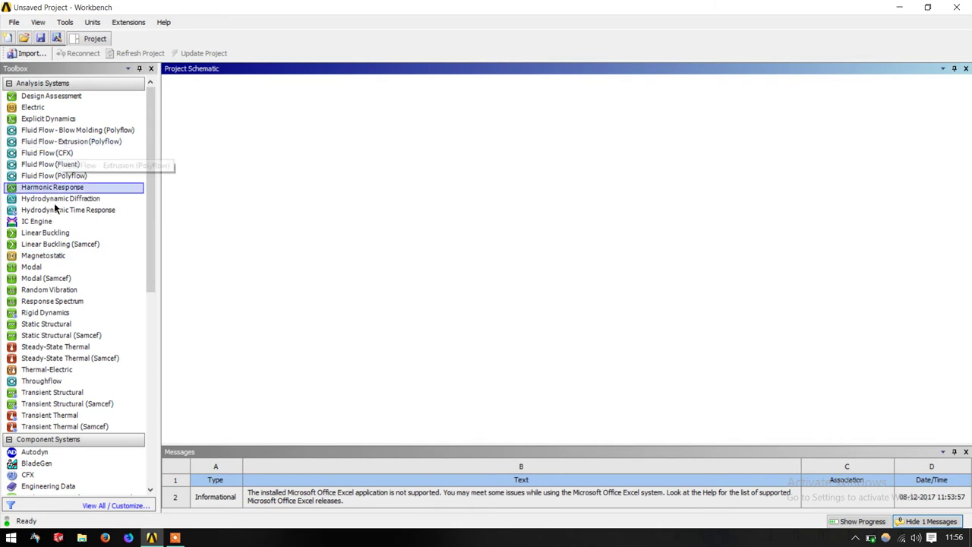
Step: Place a Modal system from Toolbox > Analysis Systems onto the empty Project Schematic
left_click(42, 269)
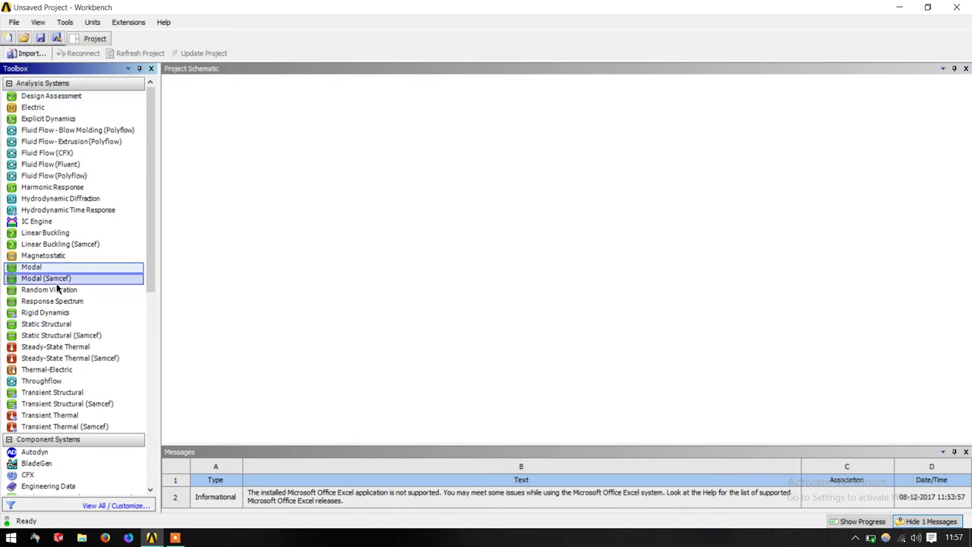
scroll(133, 241, "down", 1)
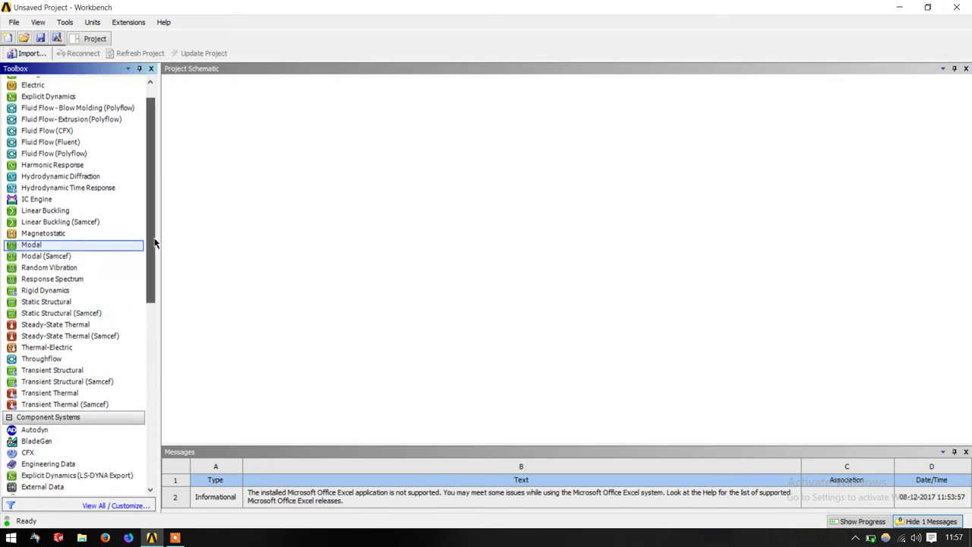
mouse_move(155, 217)
left_mouse_down()
mouse_move(162, 335)
mouse_move(149, 322)
mouse_move(149, 228)
left_mouse_up()
left_click_drag(31, 267, 255, 126)
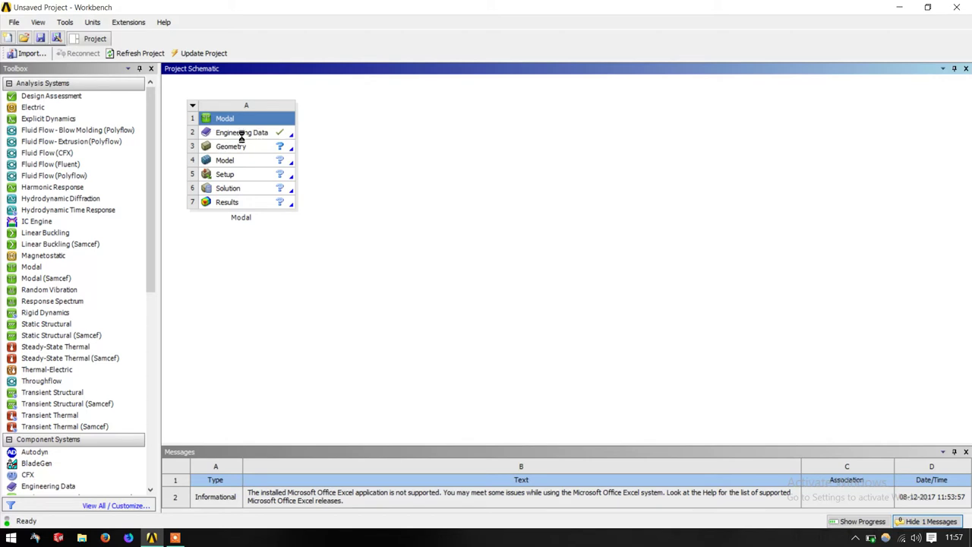
Step: Add a standalone Engineering Data component and link it to the Modal system's Engineering Data cell
left_click(242, 134)
double_click(40, 488)
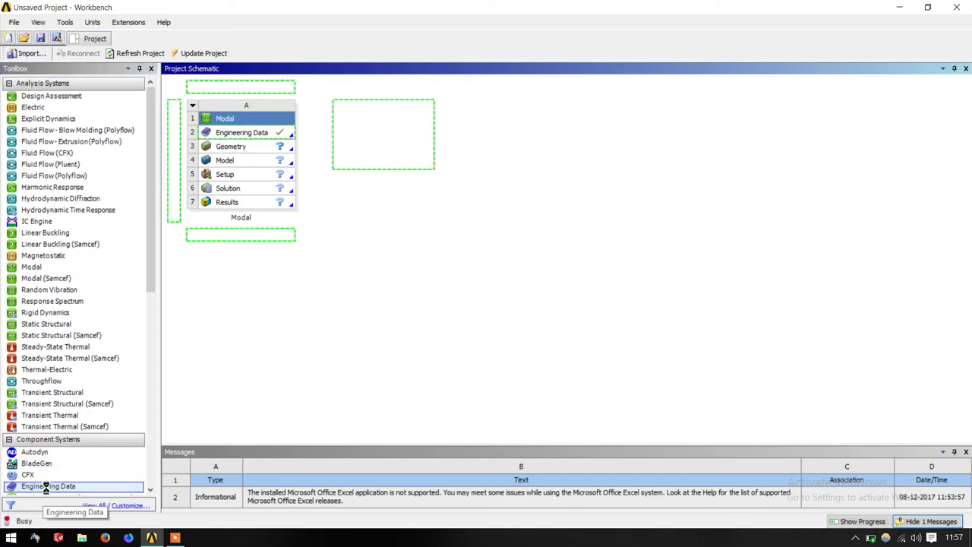
left_click(345, 376)
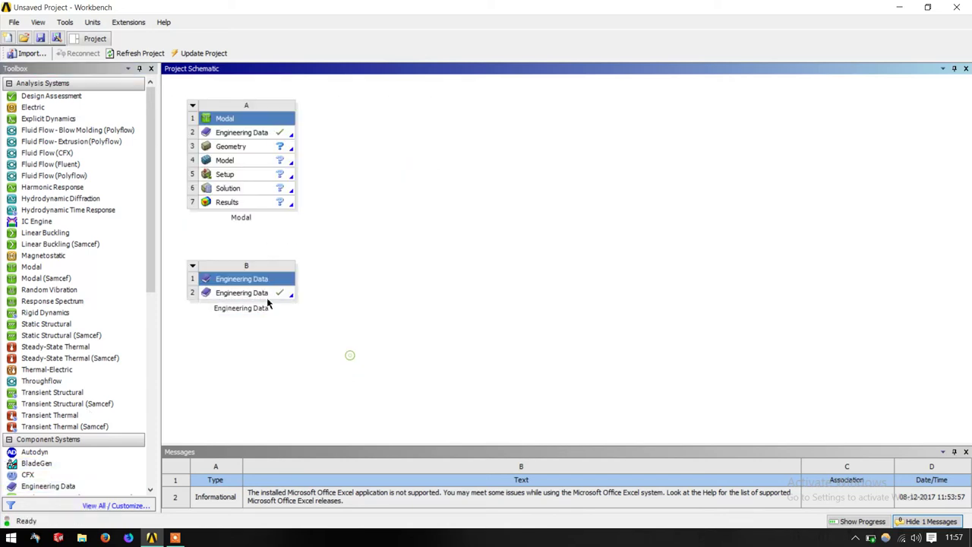
left_click_drag(266, 296, 259, 133)
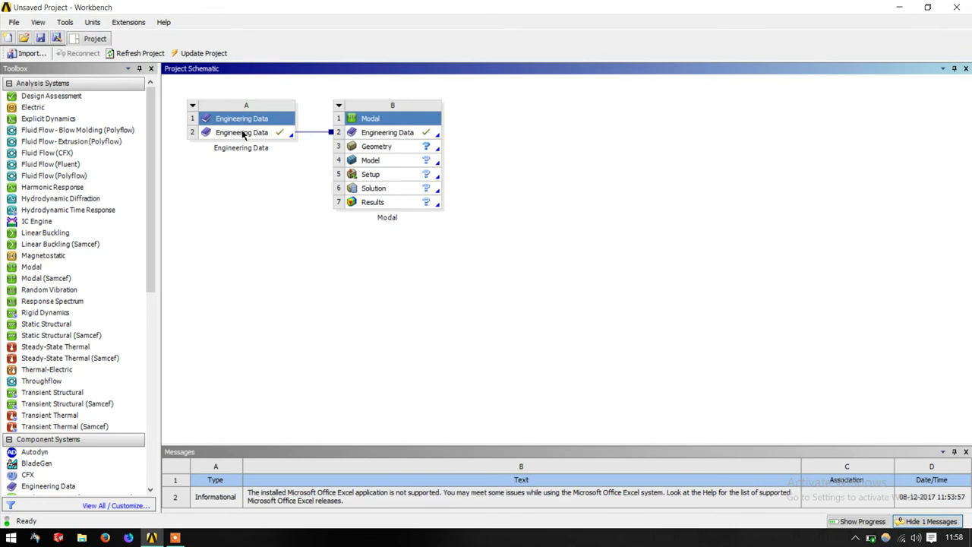
Step: Open the shared A2,B2 Engineering Data workspace listing Structural Steel (density 7850 kg m^-3)
double_click(243, 133)
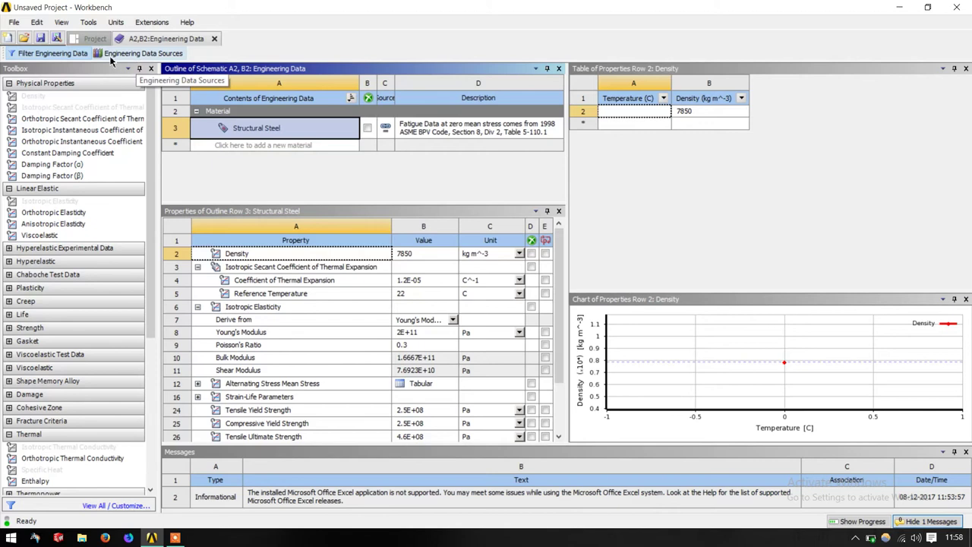
Step: Add Stainless Steel from the General Materials library to the project's engineering data
left_click(133, 55)
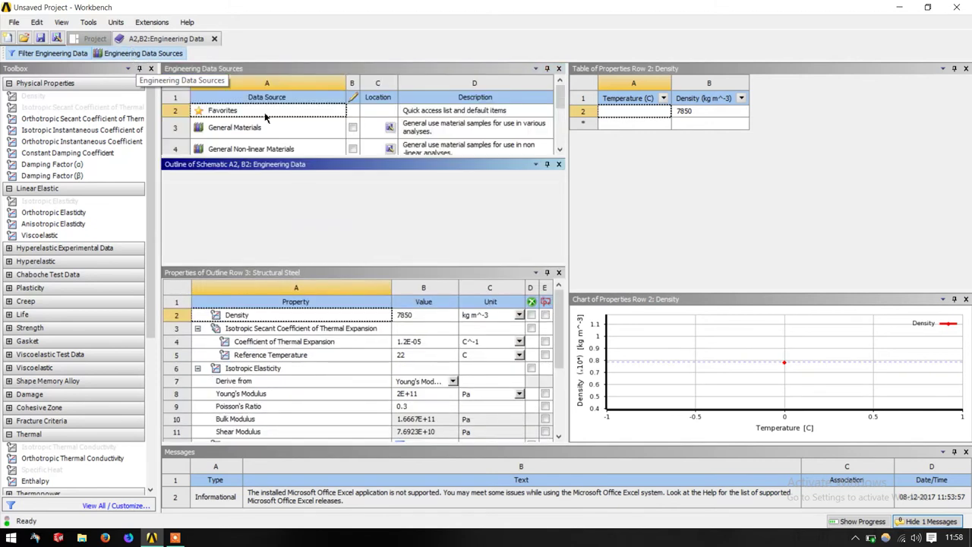
left_click(265, 116)
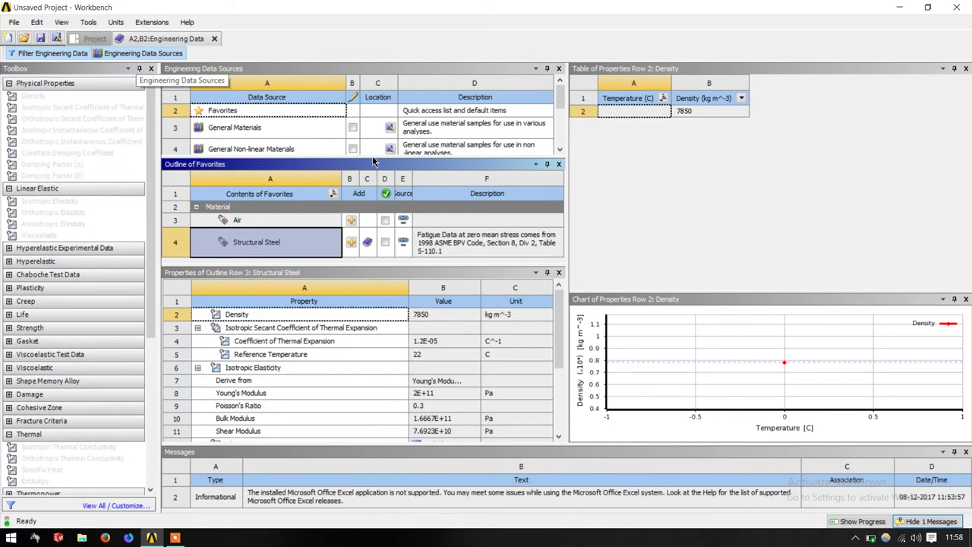
left_click_drag(372, 158, 371, 183)
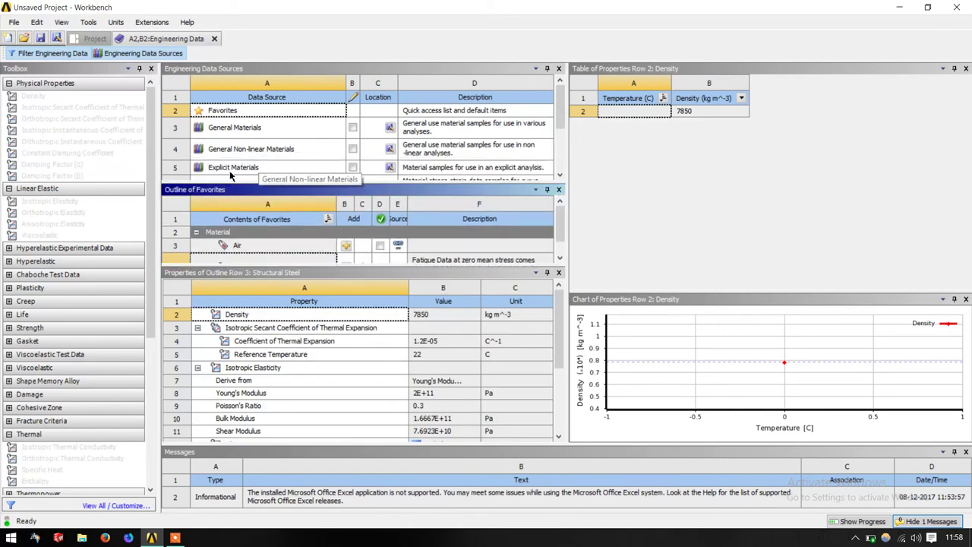
left_click(237, 132)
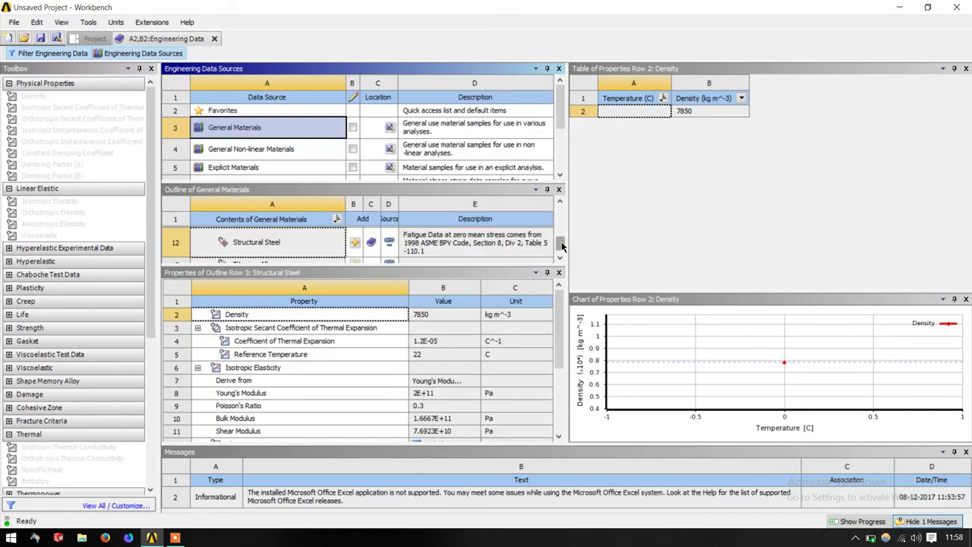
left_click_drag(562, 245, 565, 253)
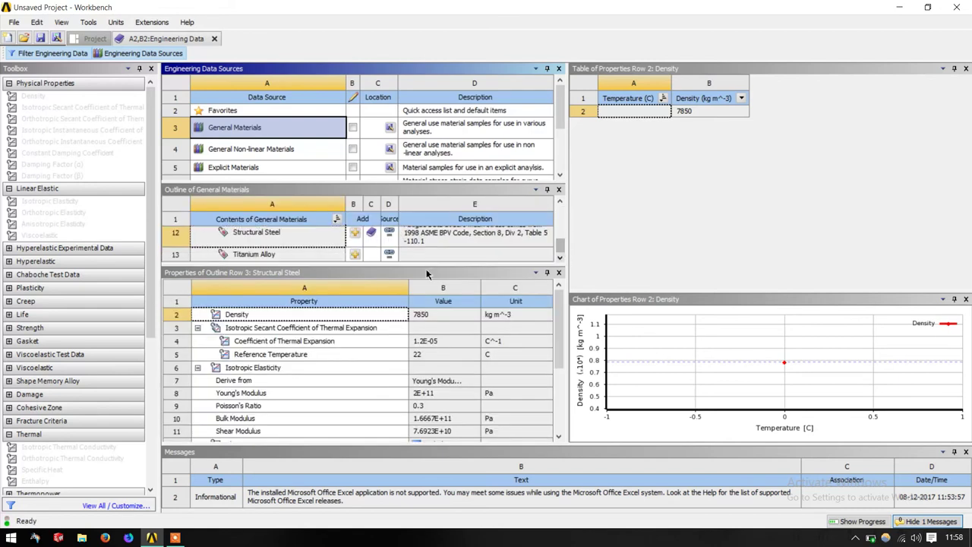
left_click_drag(386, 265, 357, 339)
scroll(256, 271, "up", 2)
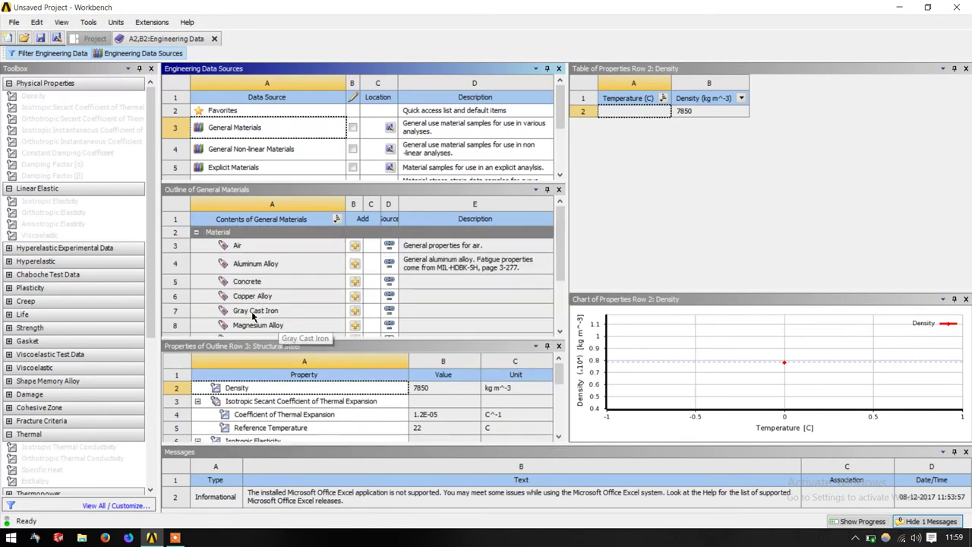
scroll(257, 312, "down", 2)
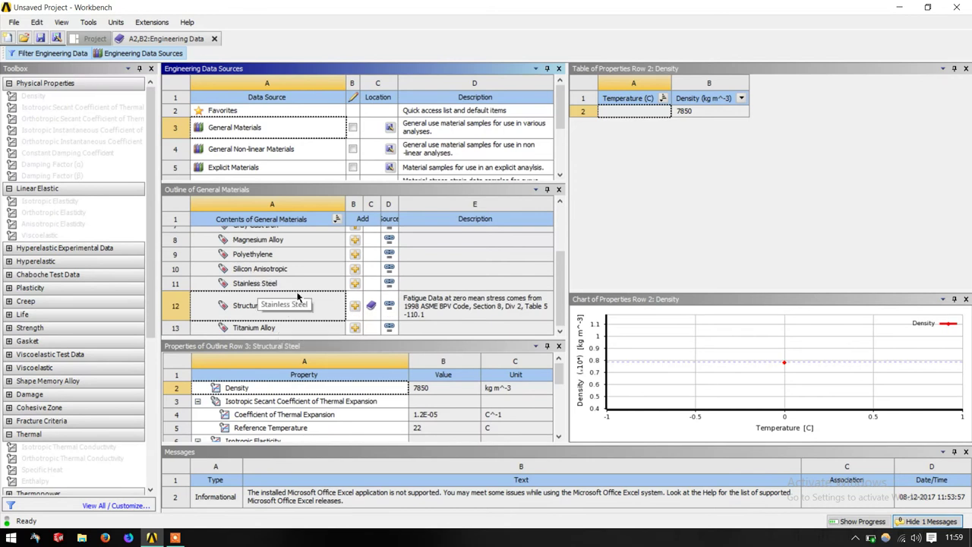
left_click(354, 283)
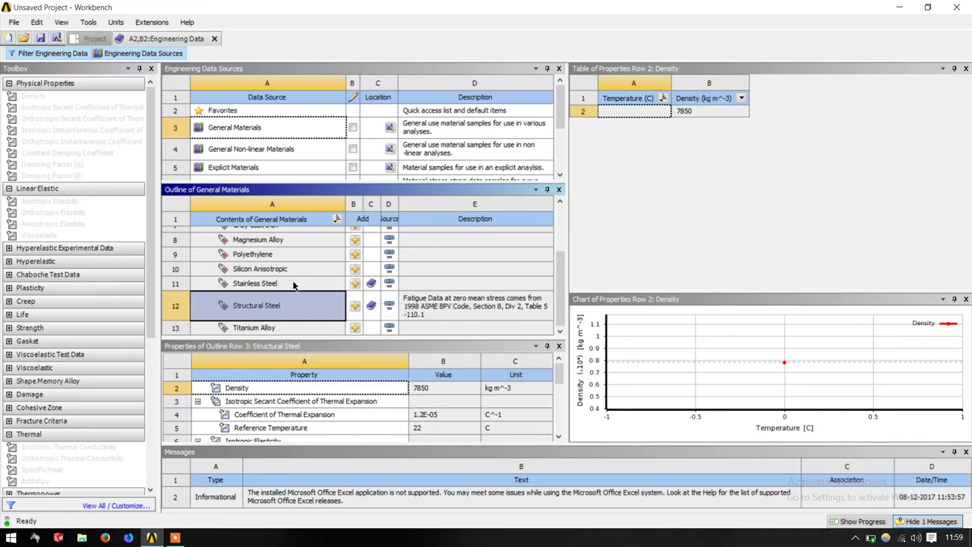
Step: Close the Engineering Data Sources library and start a new material named Al
left_click(144, 54)
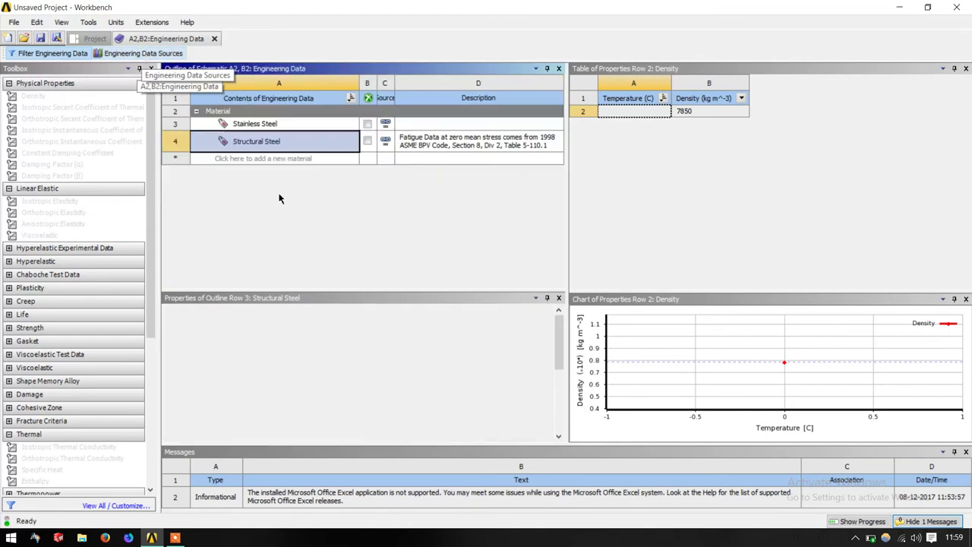
left_click(302, 140)
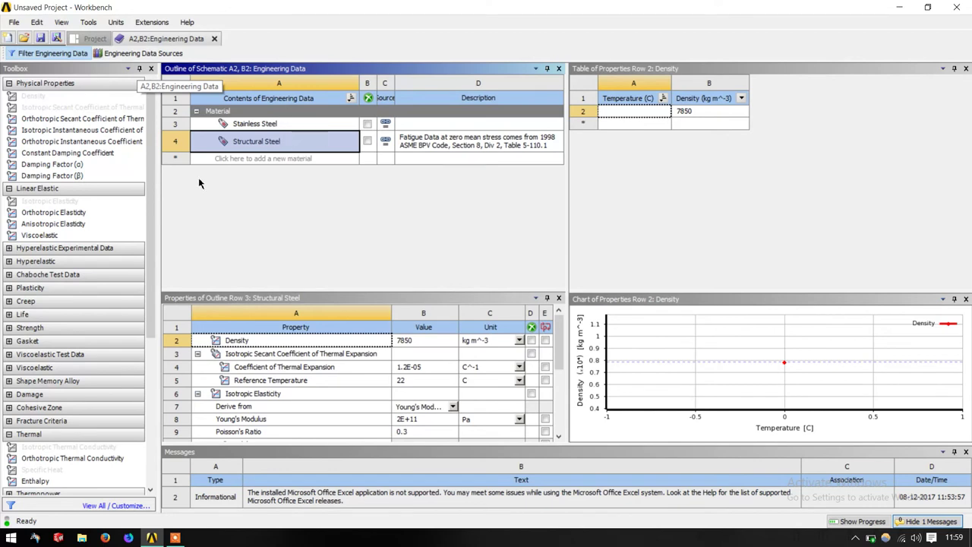
left_click(223, 160)
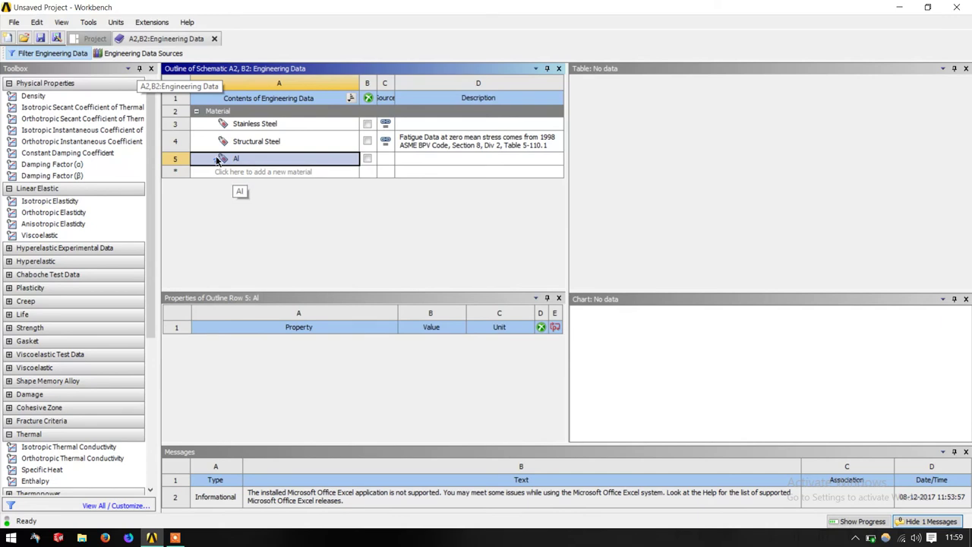
Step: Give Al empty Density and Isotropic Elasticity properties from the Toolbox
left_click(38, 101)
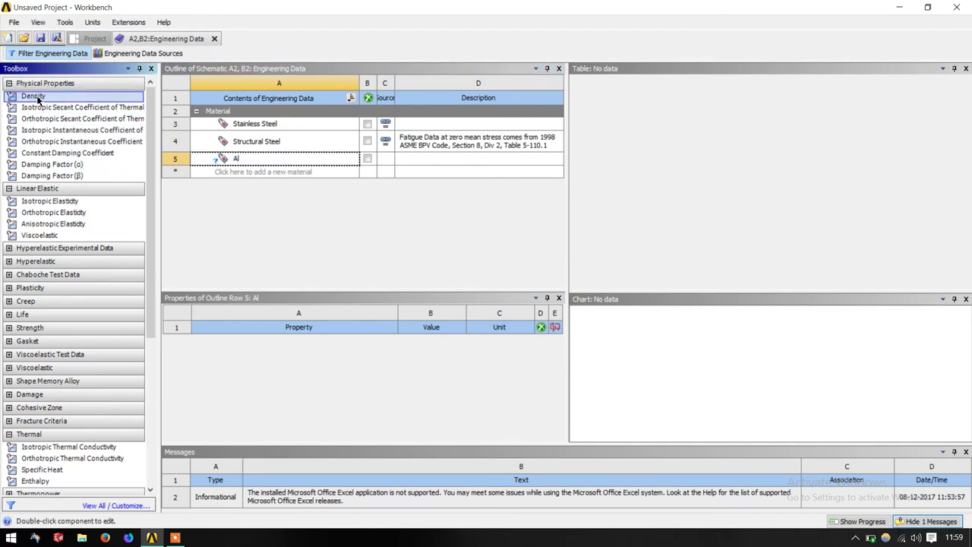
double_click(38, 101)
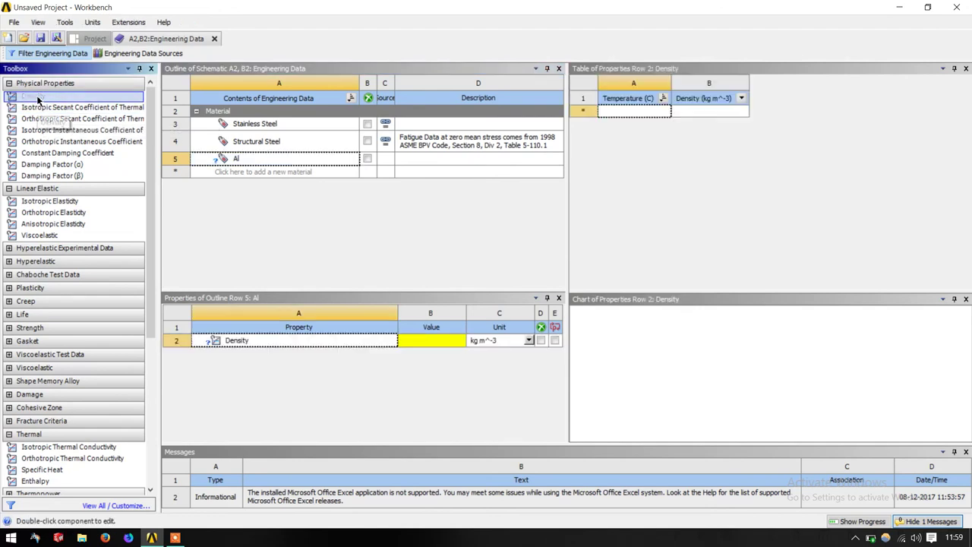
double_click(53, 202)
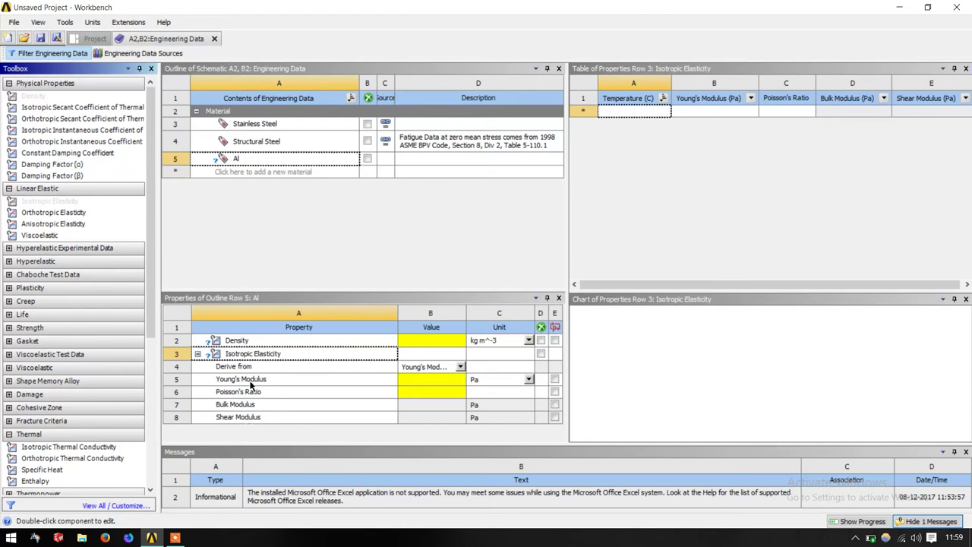
left_click(460, 366)
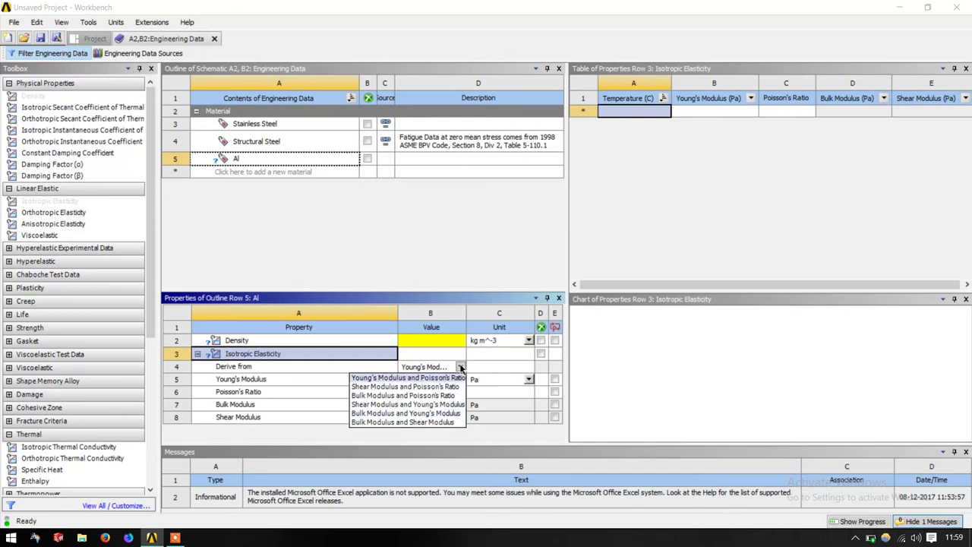
Step: Enter Al's density as 2700 kg m^-3
left_click(461, 367)
left_click(427, 342)
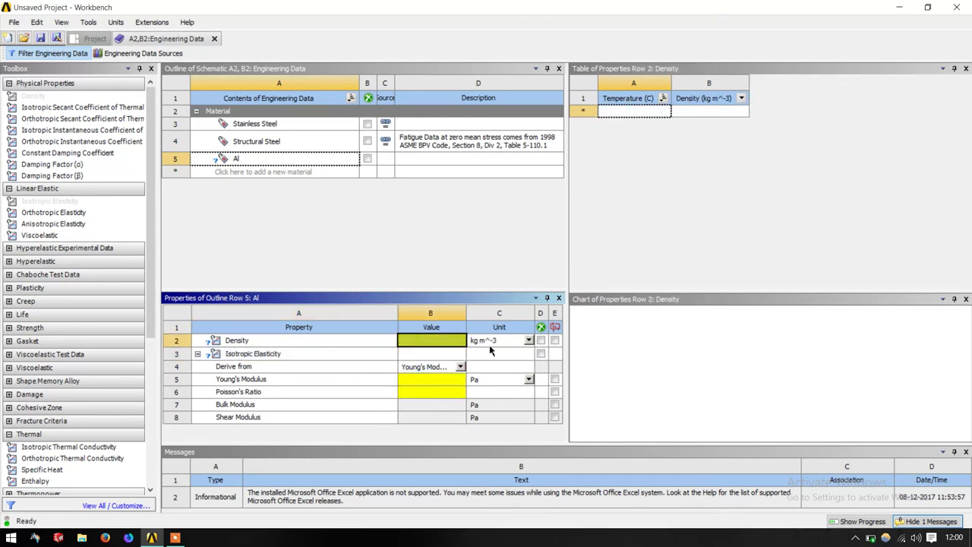
left_click(527, 340)
left_click(525, 338)
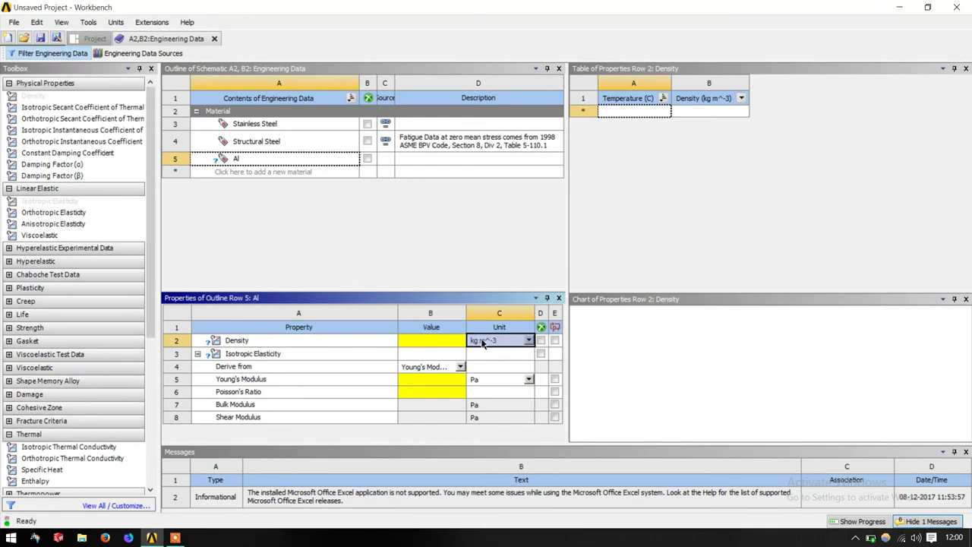
left_click(427, 343)
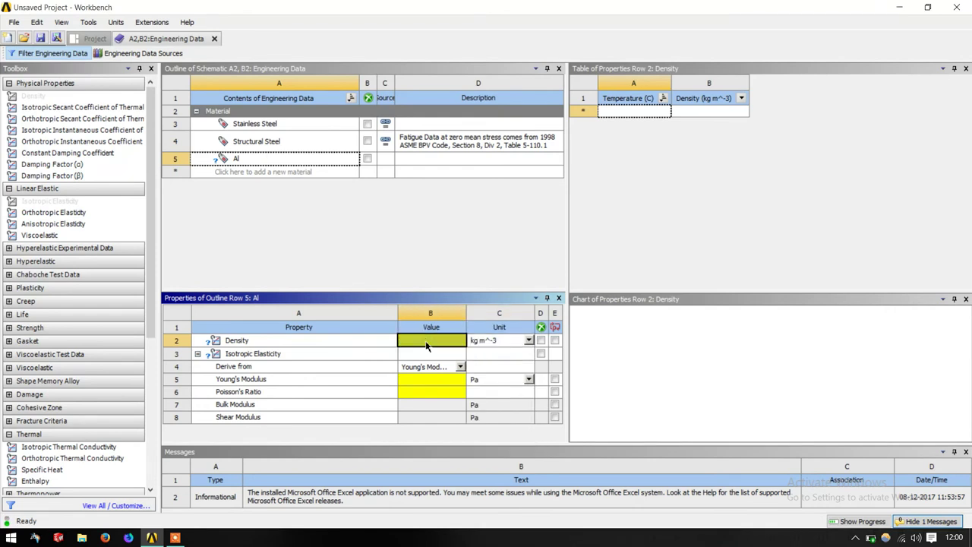
type("2700")
left_click(451, 384)
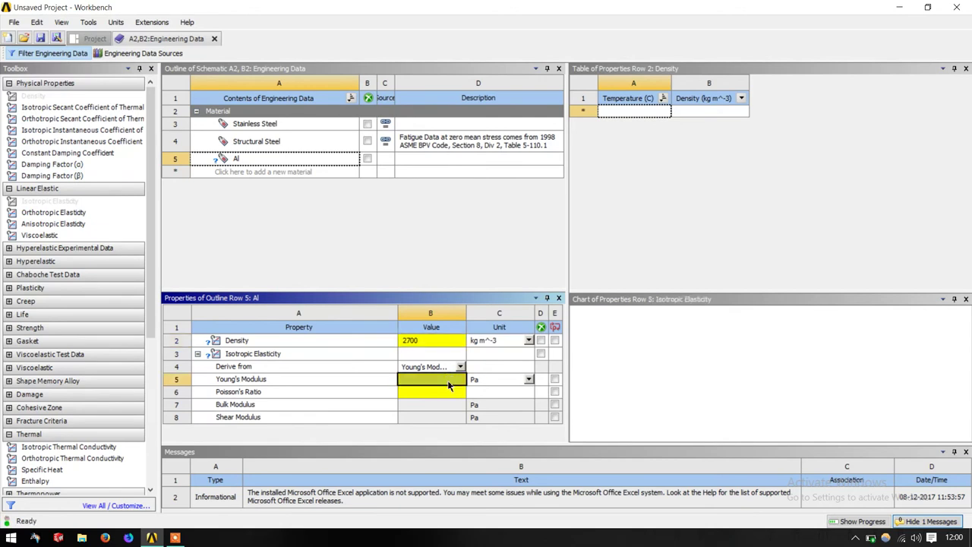
Step: Set Young's Modulus to 21000 MPa and Poisson's Ratio to 0.3
left_click(480, 384)
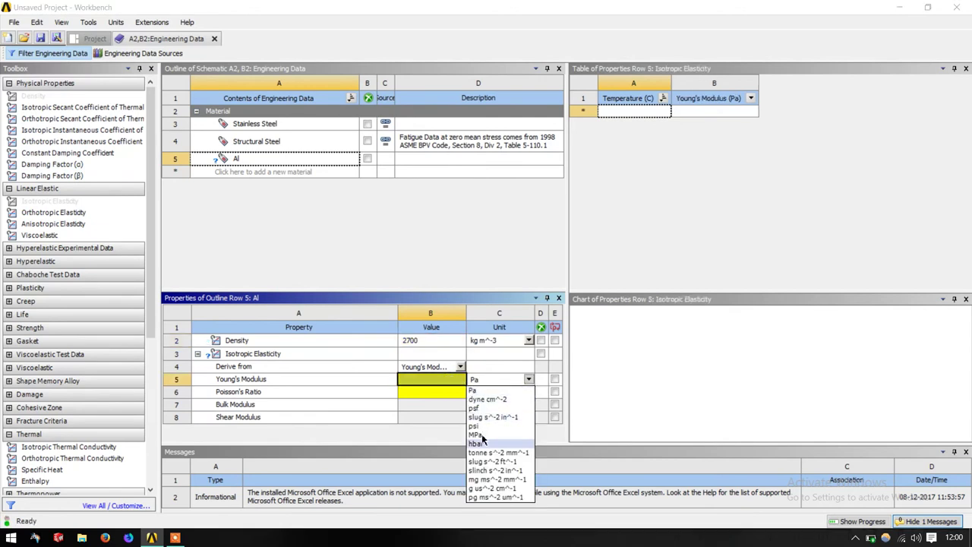
left_click(482, 433)
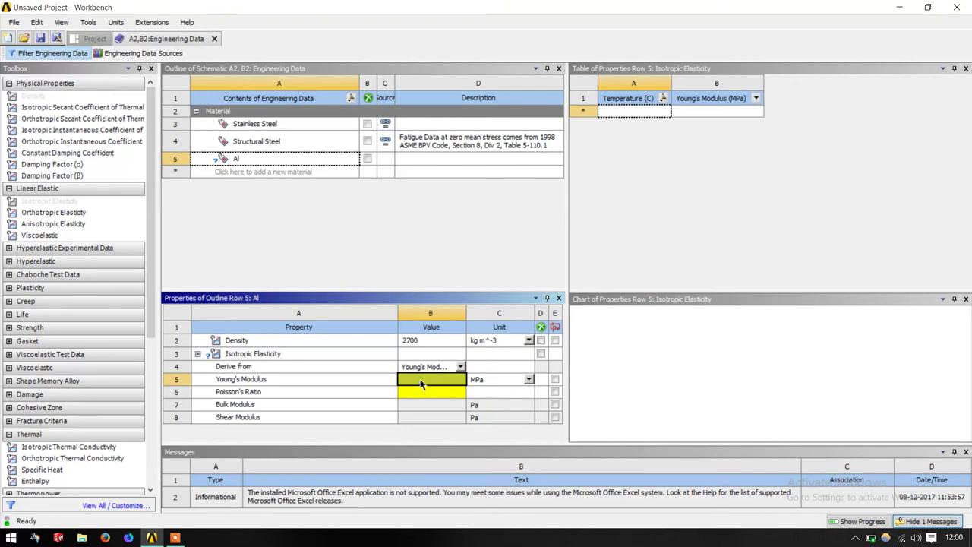
type("21000")
left_click(428, 396)
type("0.3")
key("Return")
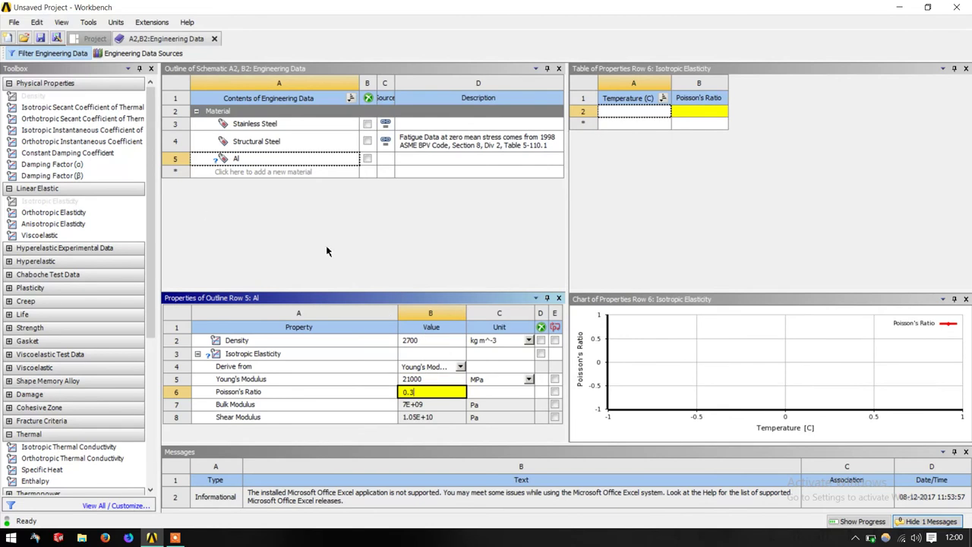
left_click(329, 245)
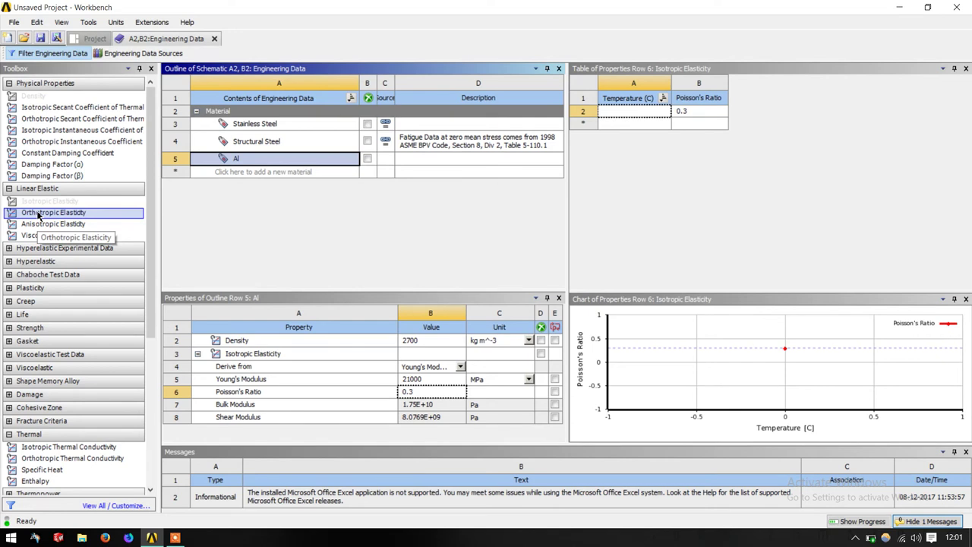
Step: Add Orthotropic Elasticity to Al and review its empty moduli, Poisson's ratio and shear rows
left_click(38, 216)
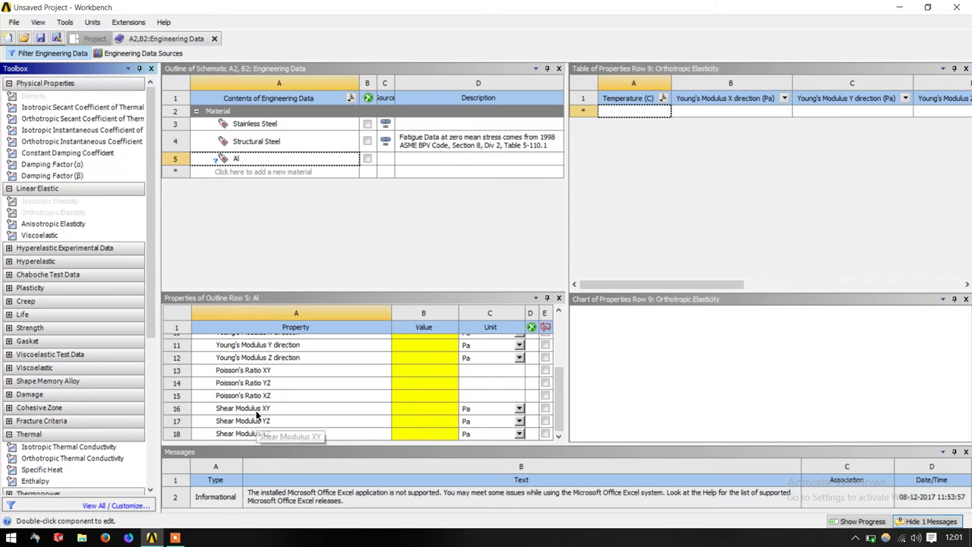
scroll(262, 402, "up", 3)
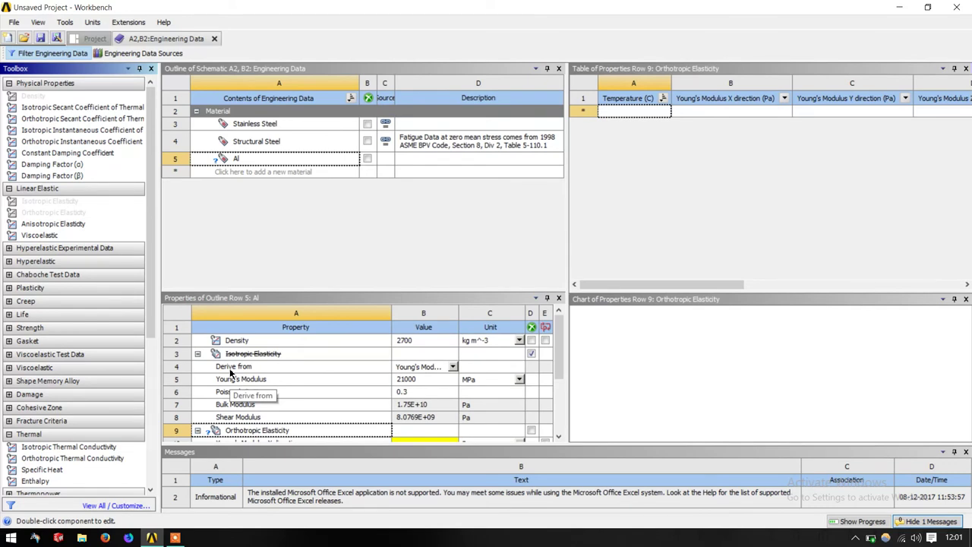
scroll(232, 384, "down", 3)
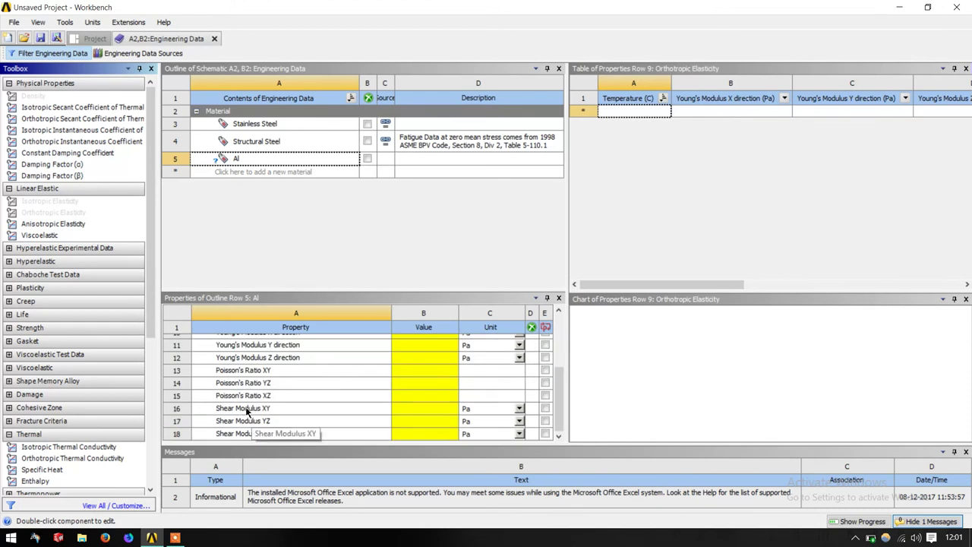
scroll(297, 408, "up", 3)
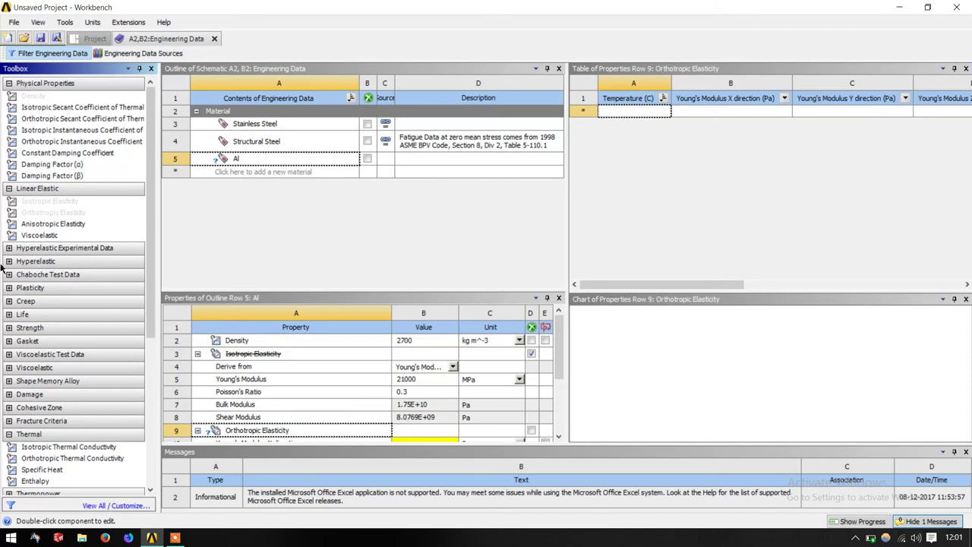
Step: Add Anisotropic Elasticity to Al, bringing up an empty 6×6 D11–D66 matrix in Pa
double_click(42, 224)
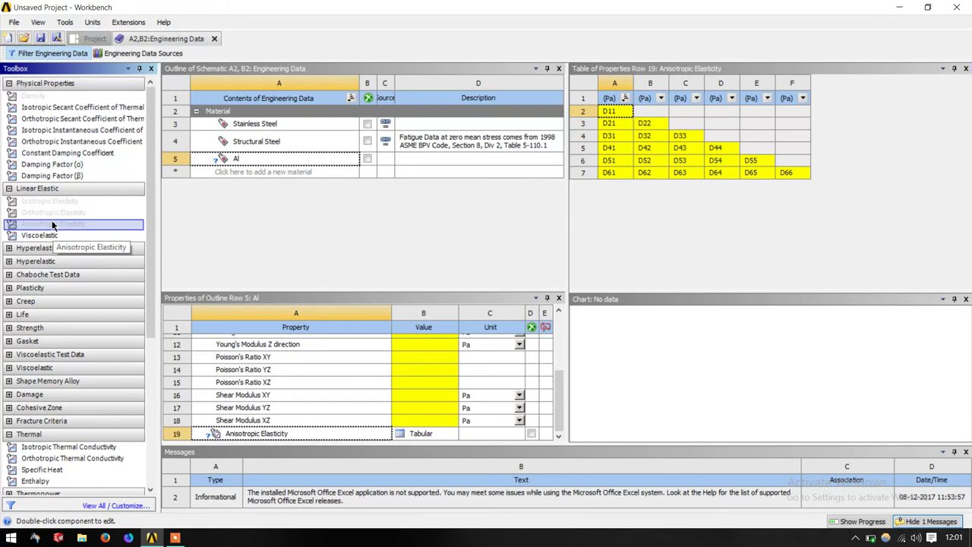
left_click(53, 200)
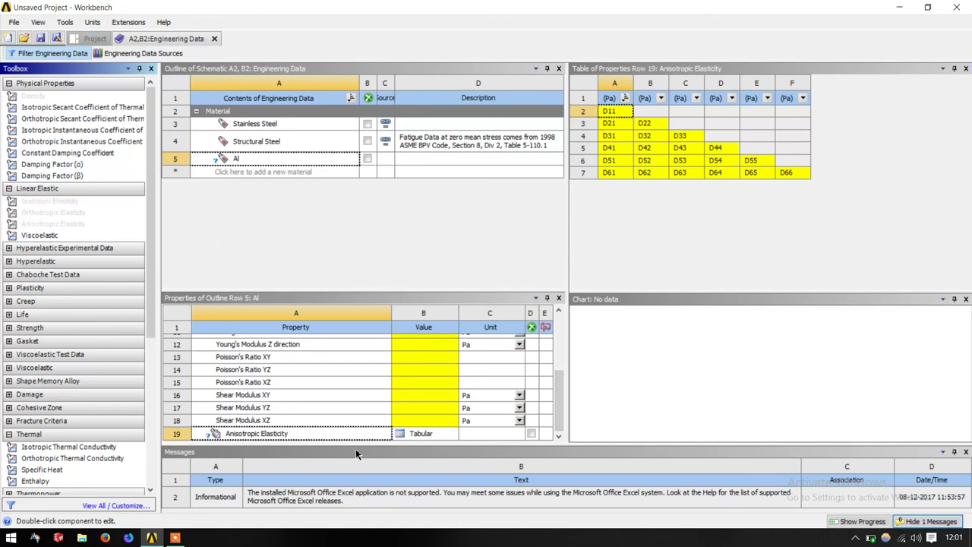
Step: Suppress Anisotropic Elasticity, reactivate Isotropic Elasticity (21000 MPa, 0.3), and reselect Al in the Outline
left_click(531, 433)
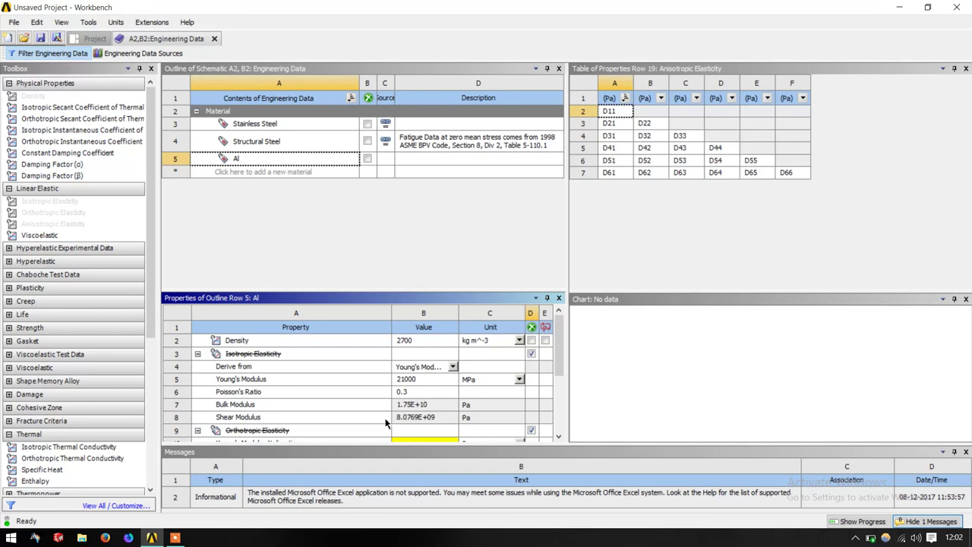
left_click(531, 356)
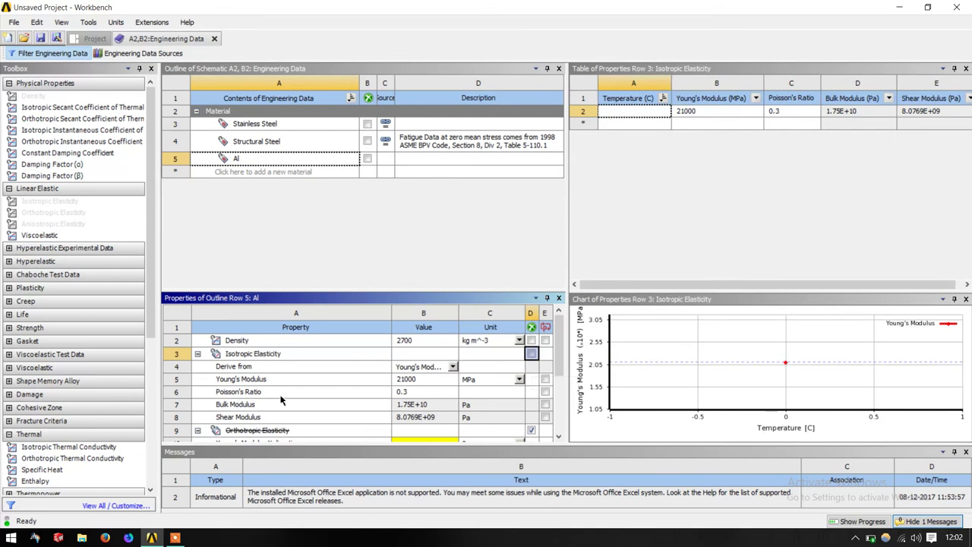
left_click(186, 209)
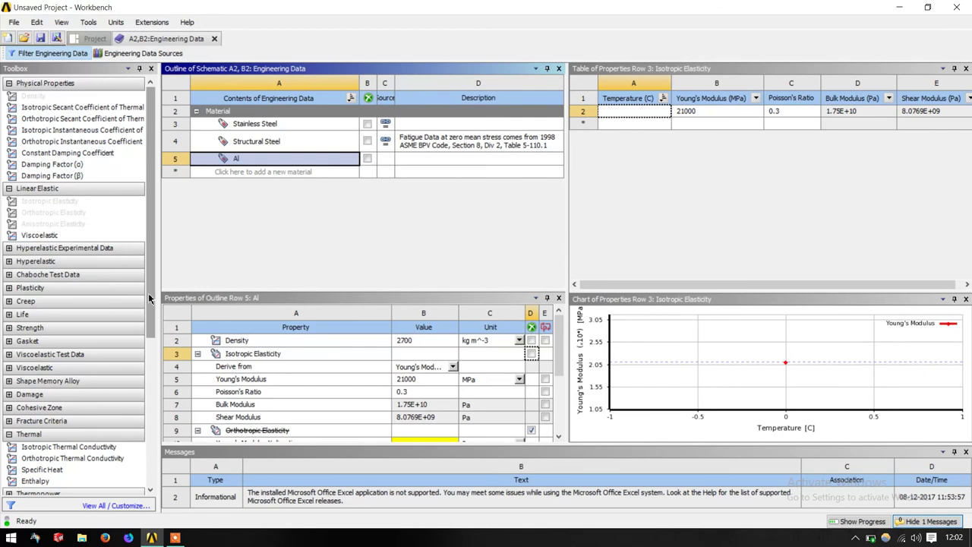
left_click_drag(148, 294, 157, 396)
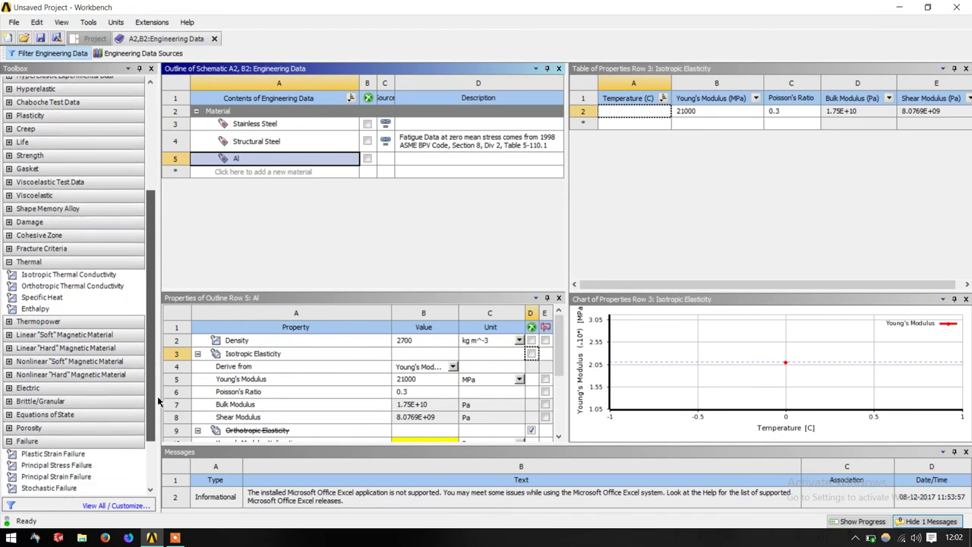
Step: Add Isotropic Thermal Conductivity from the Thermal group to Al with value 21 W m^-1 C^-1
left_click(118, 277)
double_click(118, 278)
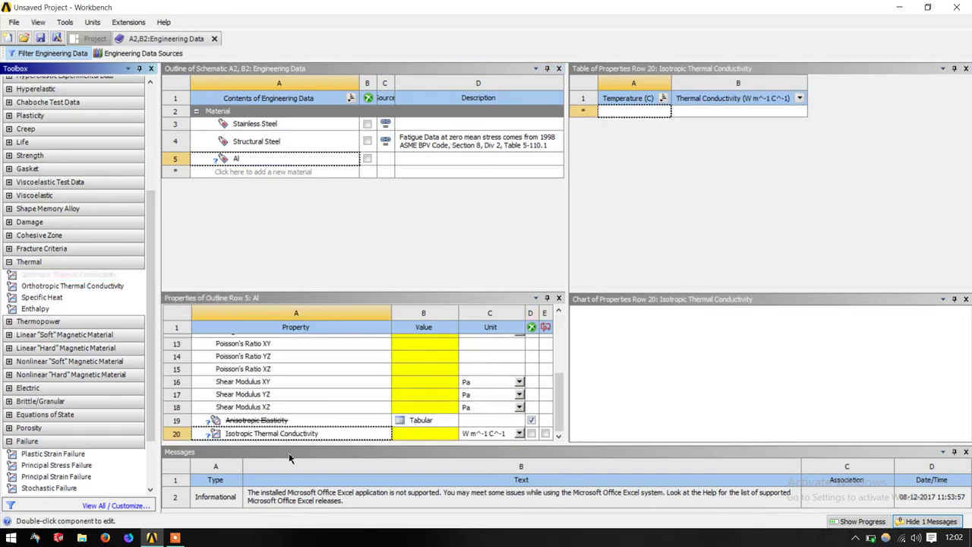
left_click(427, 435)
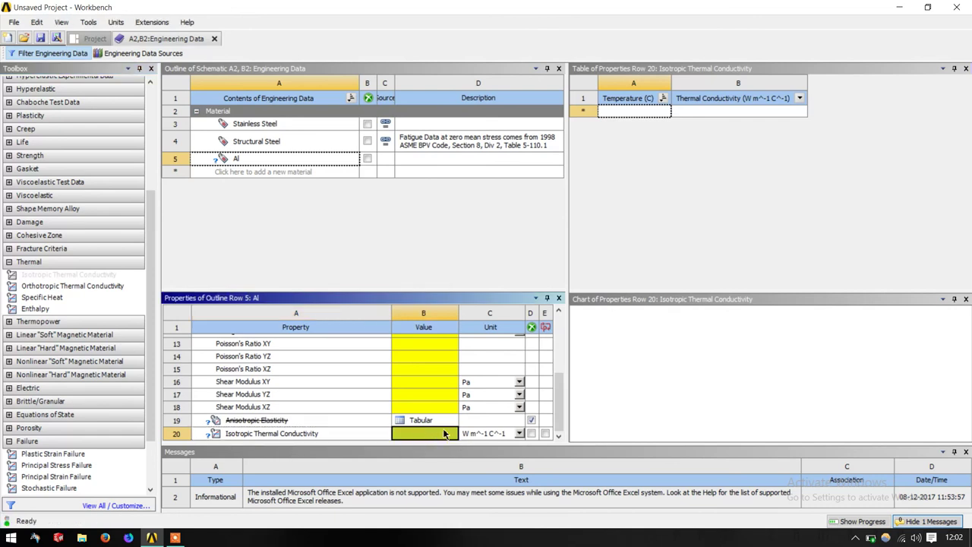
type("21")
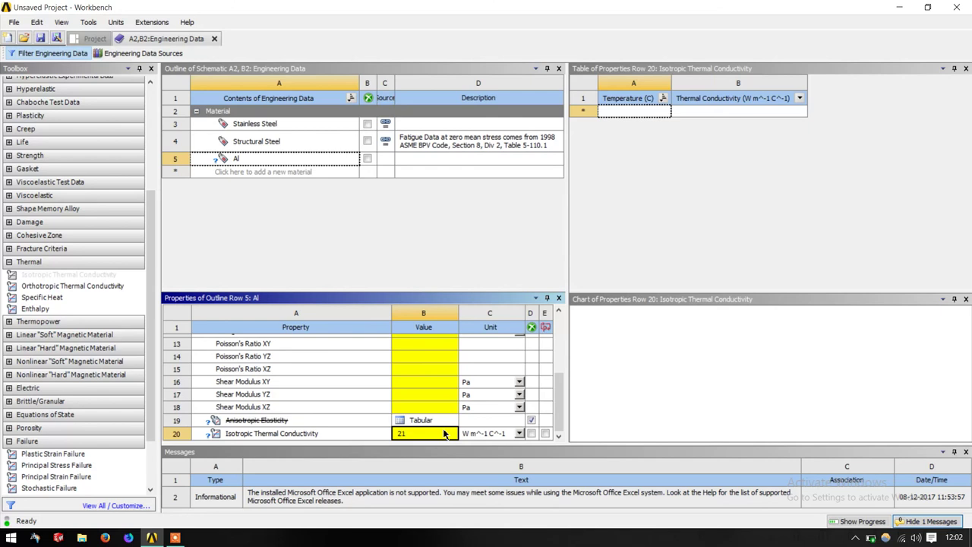
left_click(240, 256)
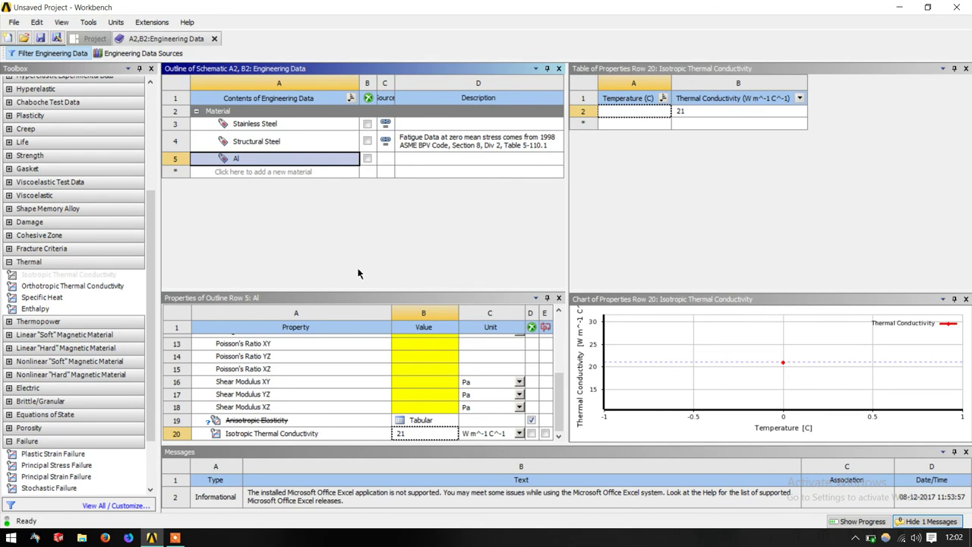
left_click_drag(149, 258, 155, 161)
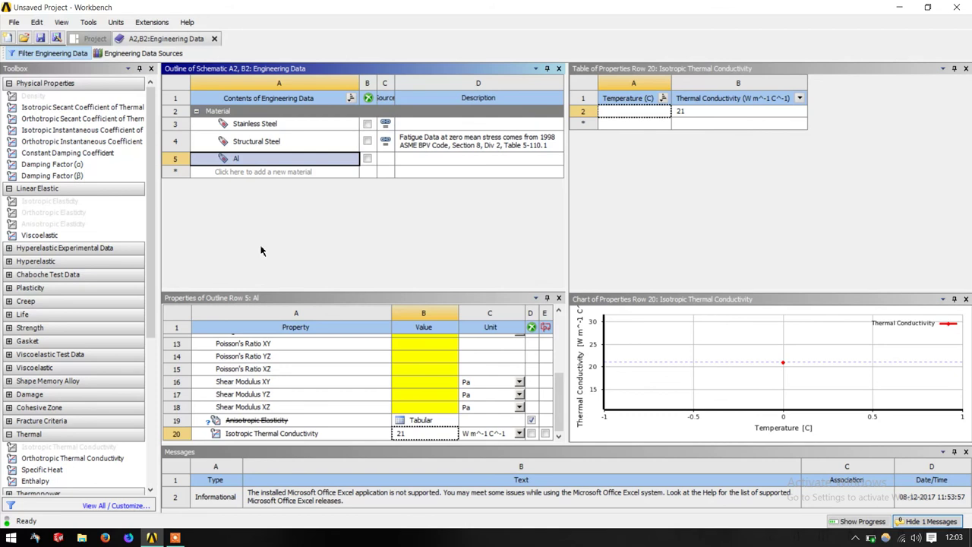
Step: Add Isotropic Secant Coefficient of Thermal Expansion to Al, then expand the Toolbox's Strength group
left_click(57, 108)
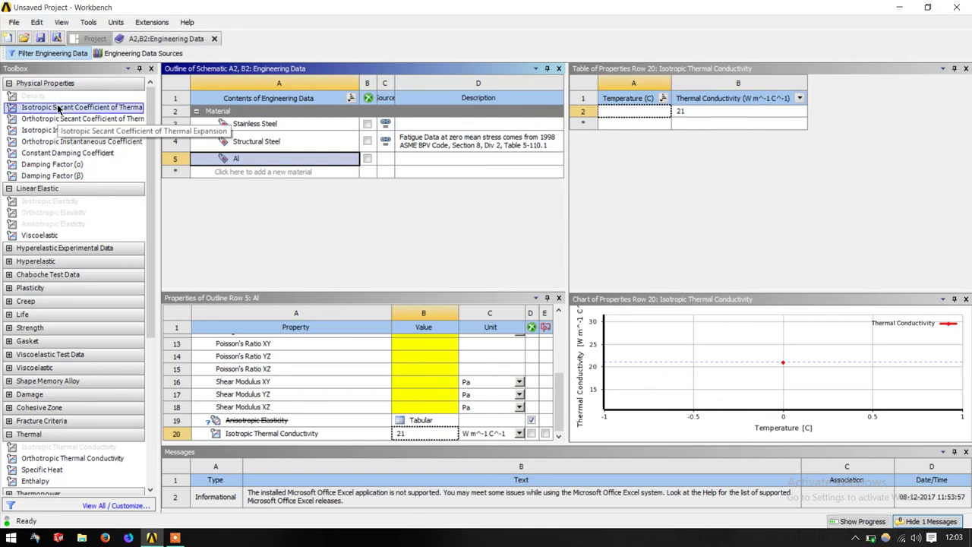
double_click(59, 109)
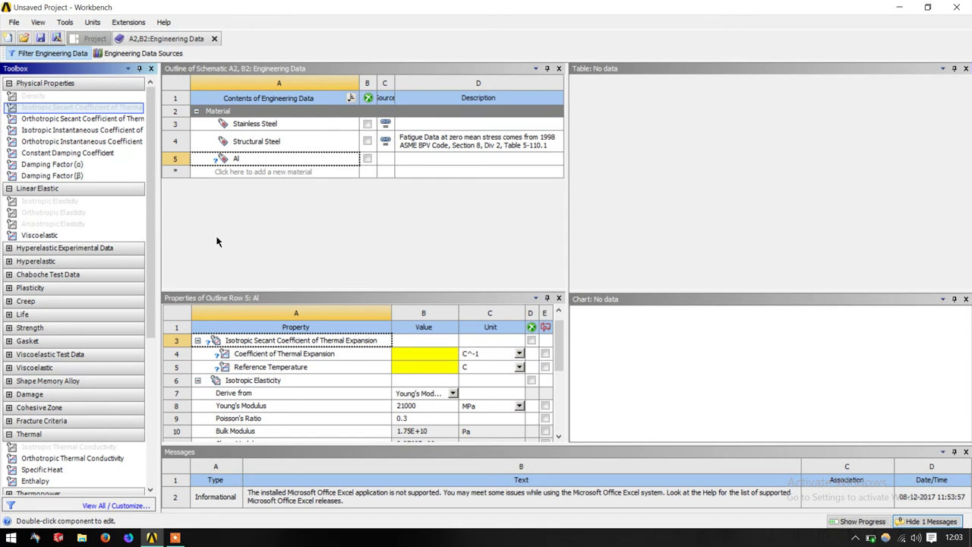
left_click(9, 327)
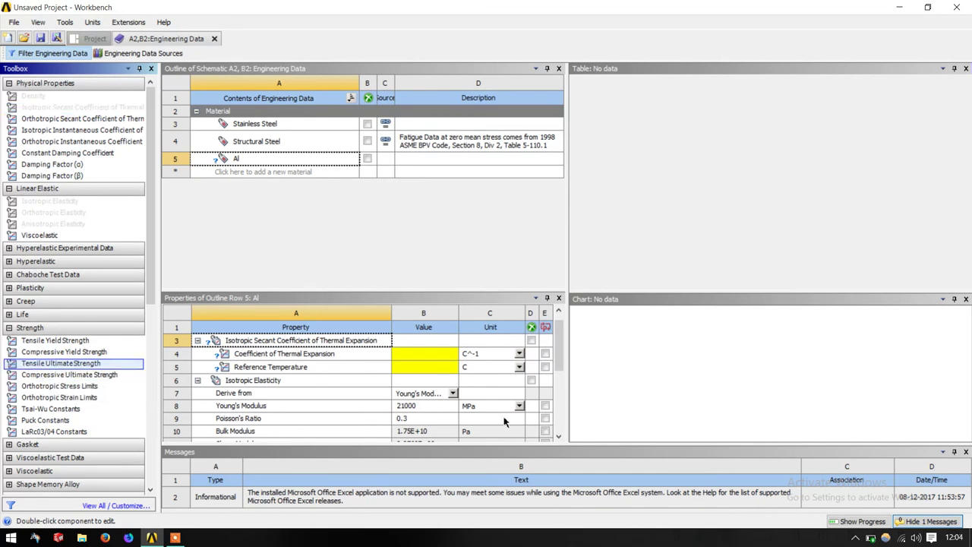
Step: Add Tensile Ultimate Strength and Compressive Ultimate Strength from the Strength group to Al, values left empty
scroll(514, 379, "down", 4)
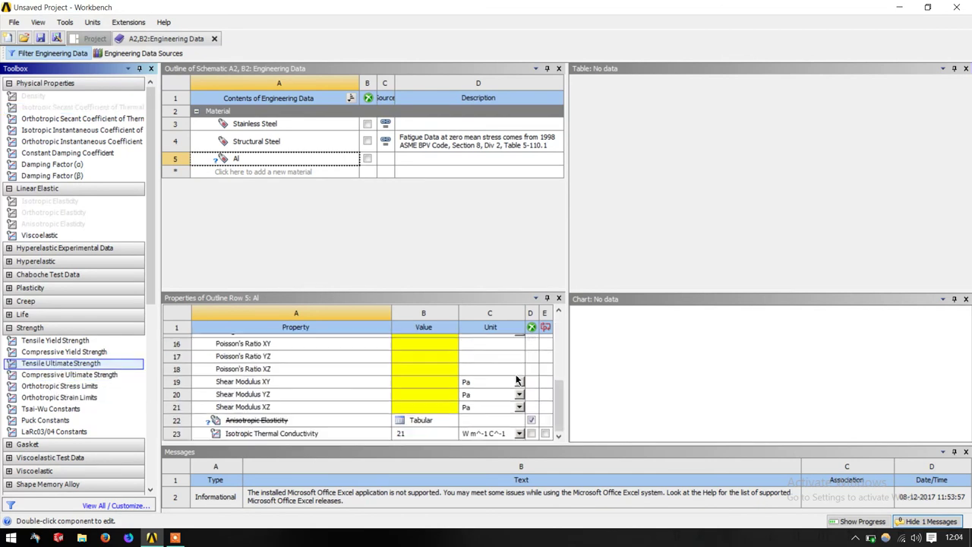
double_click(84, 364)
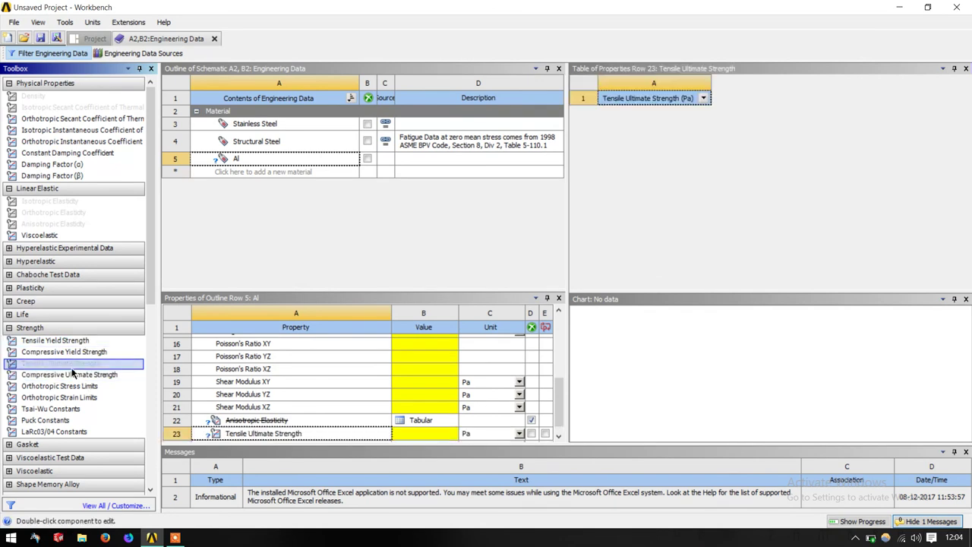
double_click(72, 373)
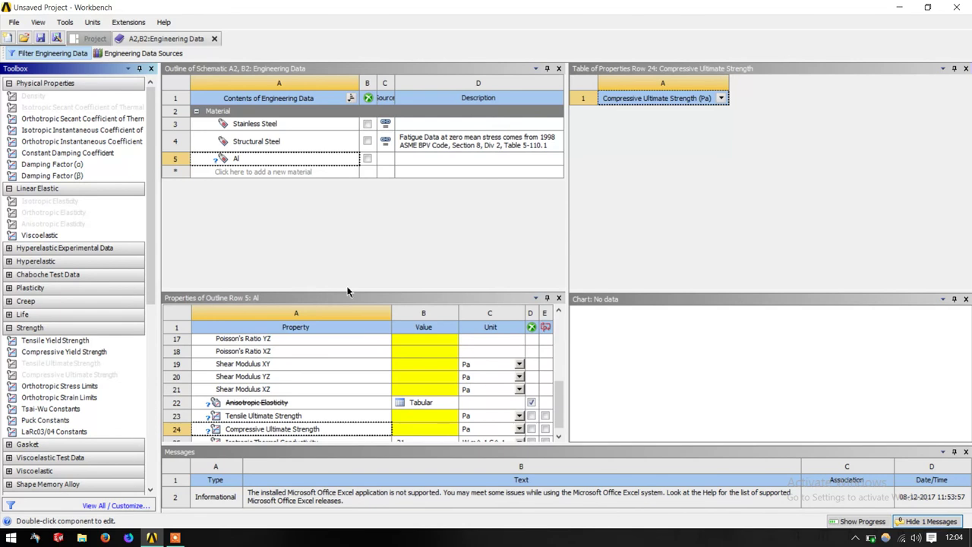
Step: Suppress rows 23–25 and the thermal expansion row in column D, then reselect Al in the Outline
scroll(350, 429, "down", 1)
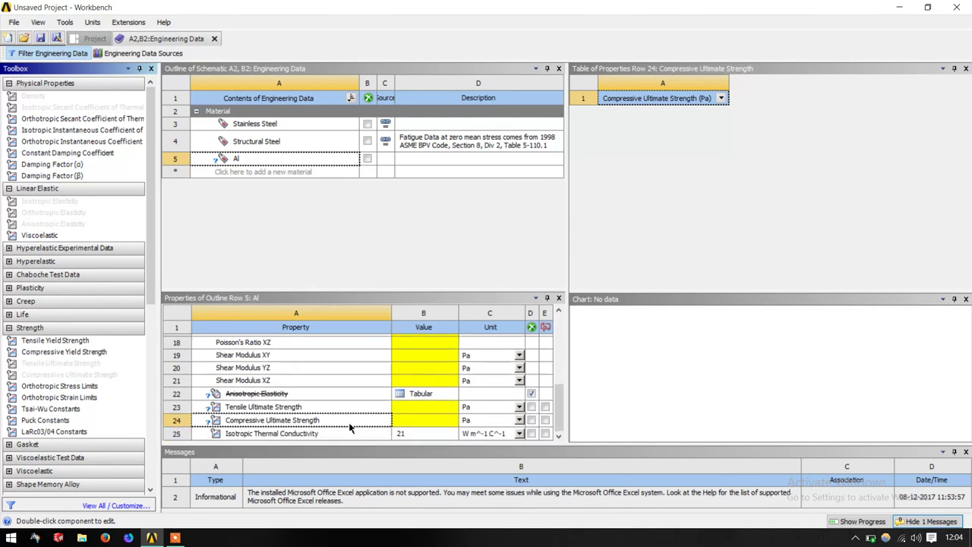
left_click(531, 408)
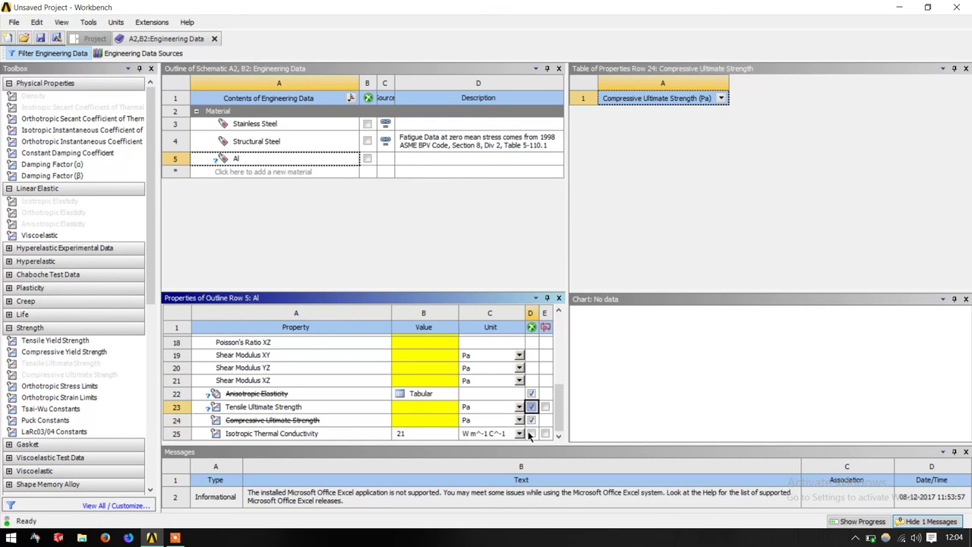
left_click(531, 433)
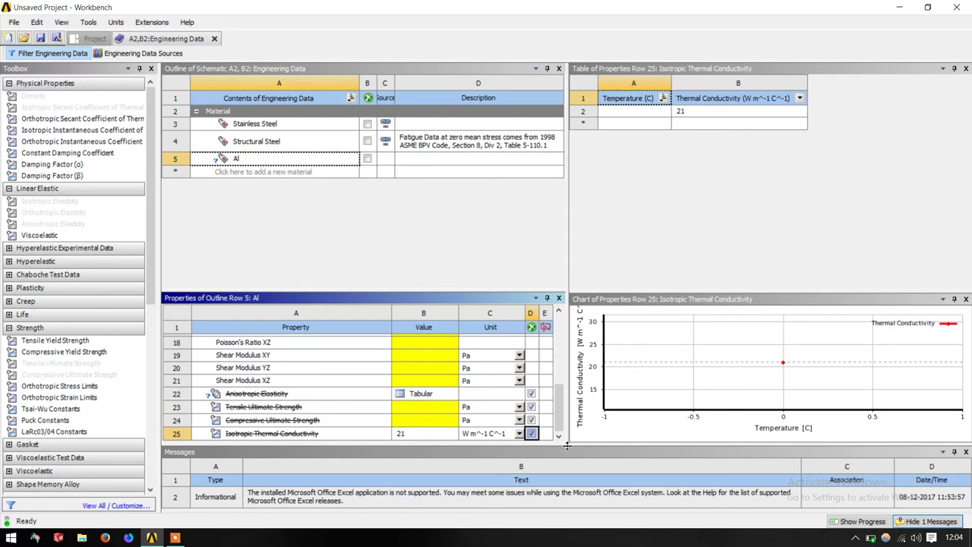
scroll(546, 418, "up", 5)
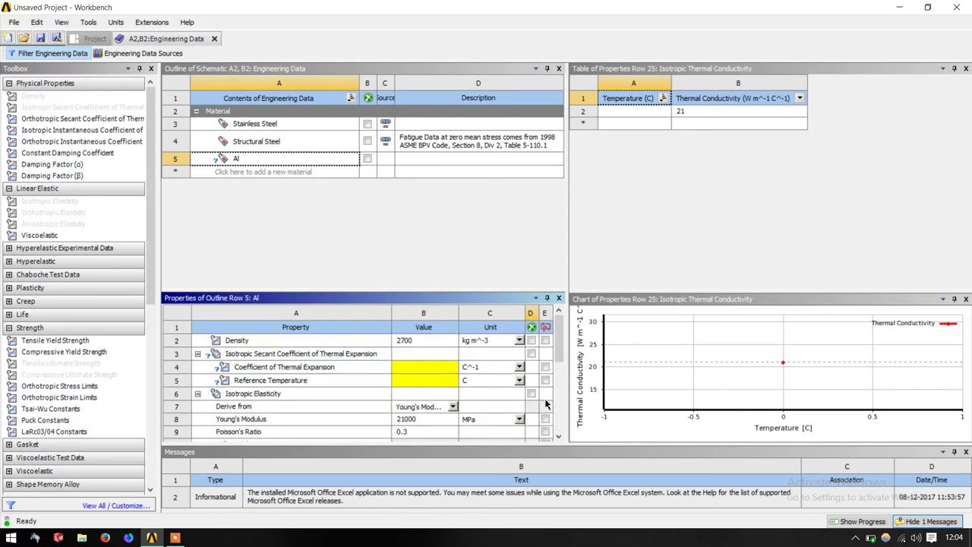
left_click(531, 353)
left_click(531, 354)
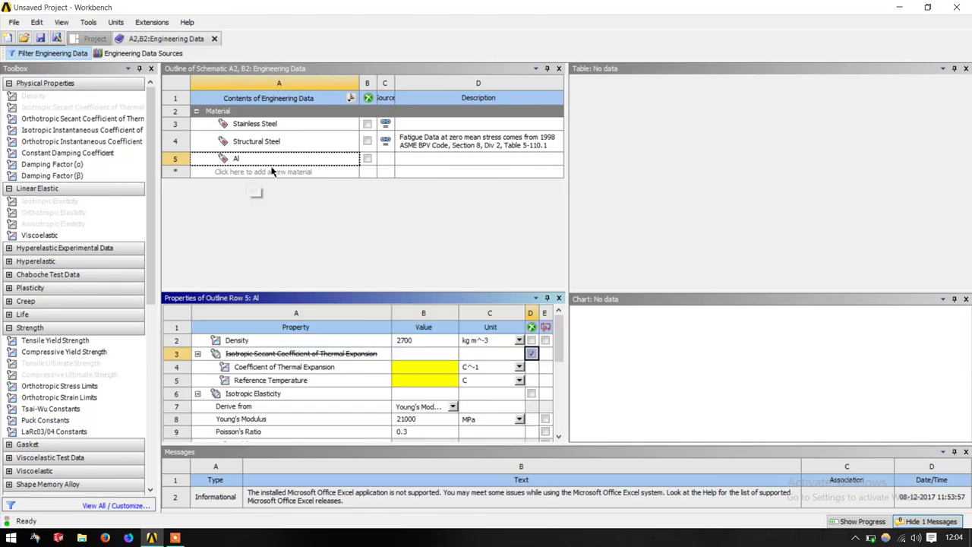
left_click(229, 212)
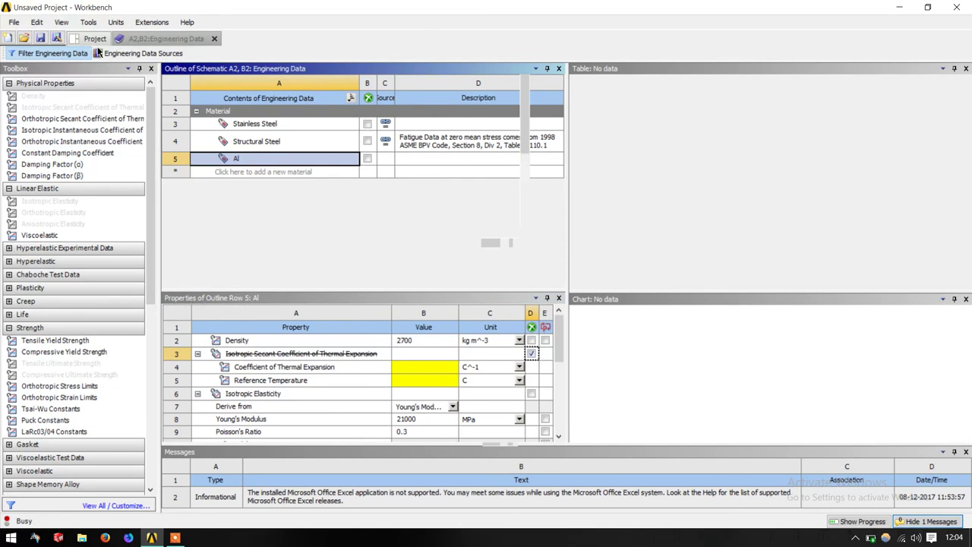
Step: Return to the Project Schematic and clear the Engineering Data cell selection
left_click(92, 38)
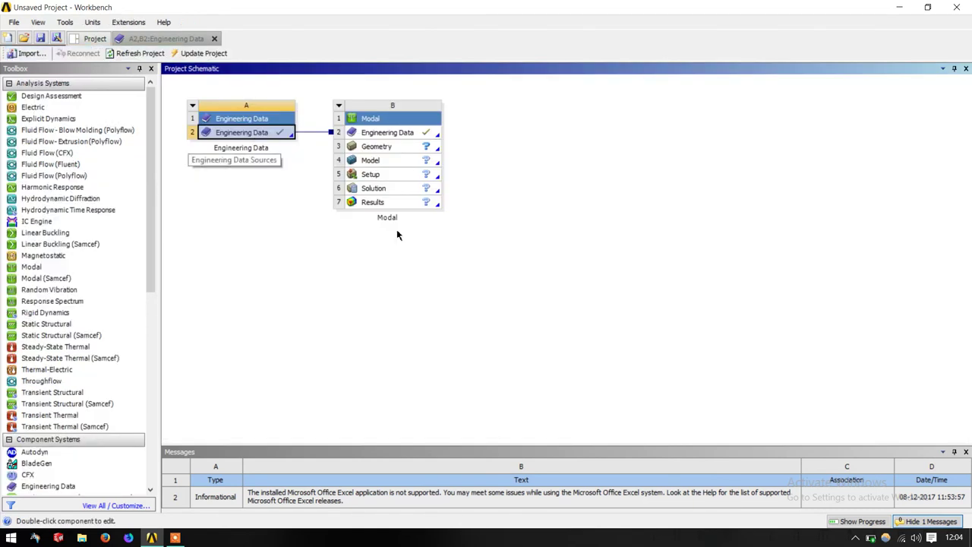
left_click(406, 294)
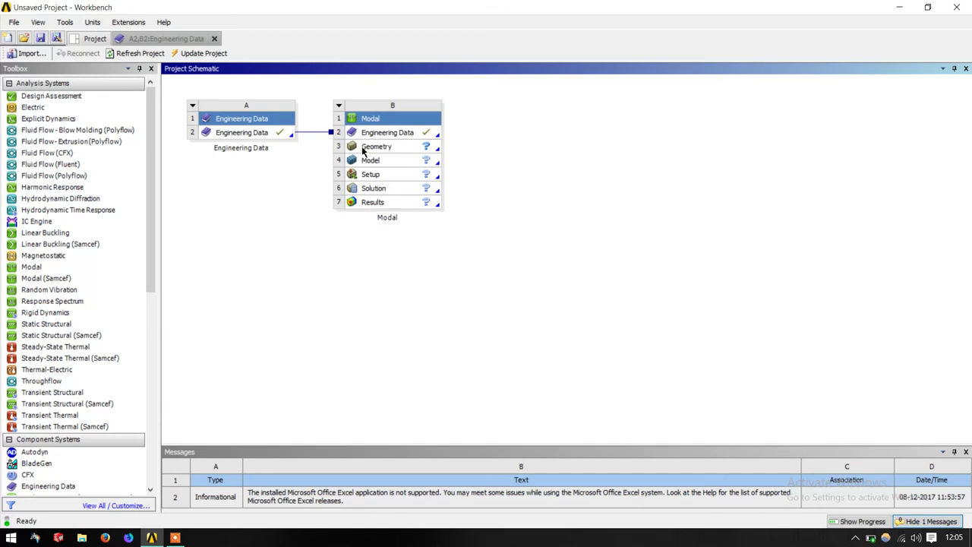
left_click(175, 537)
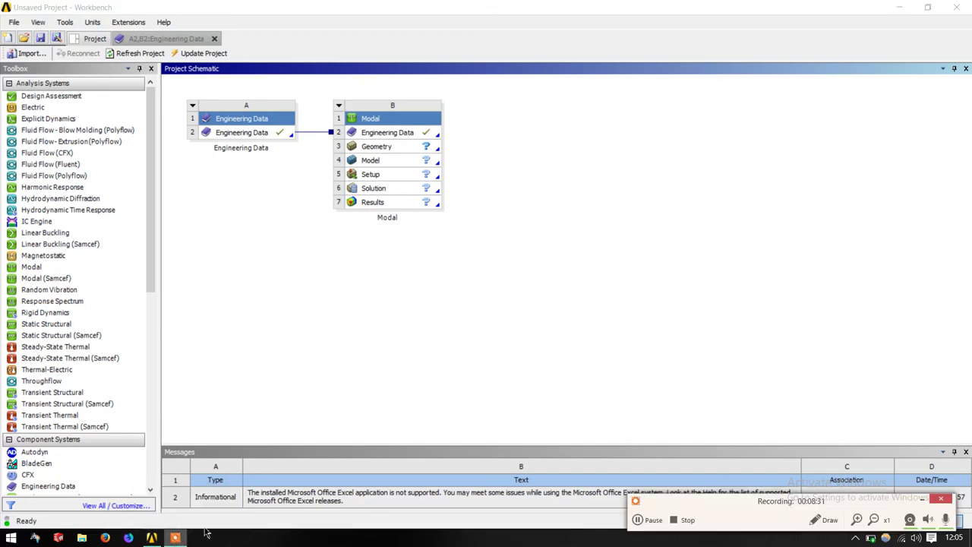